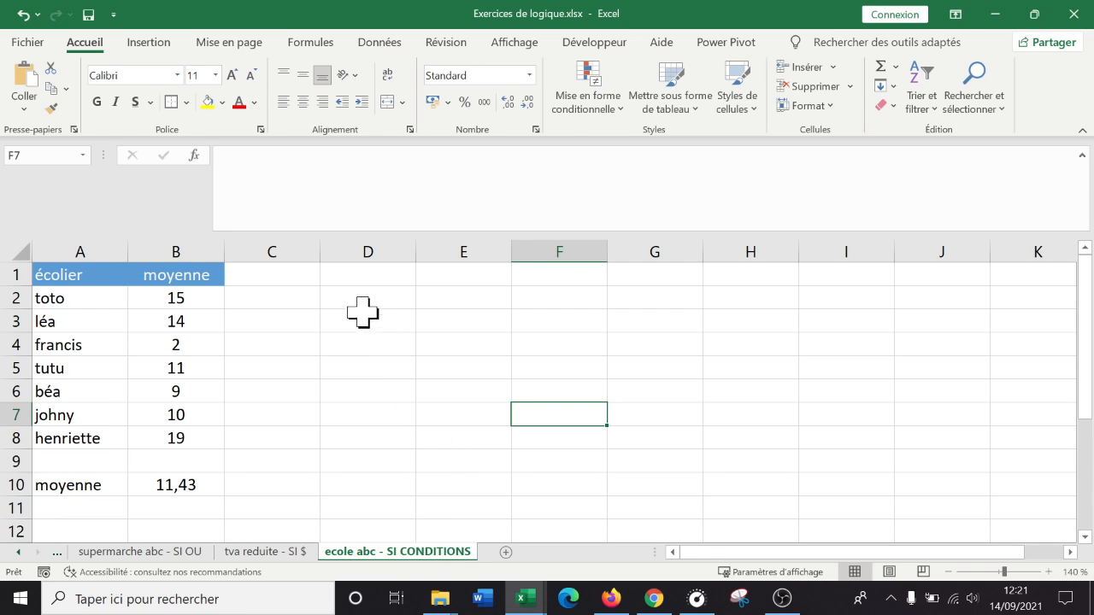
# Widen column C and enter the header "appréciation" in cell C1
pyautogui.moveTo(320, 252); pyautogui.dragTo(376, 256)
pyautogui.click(298, 294)
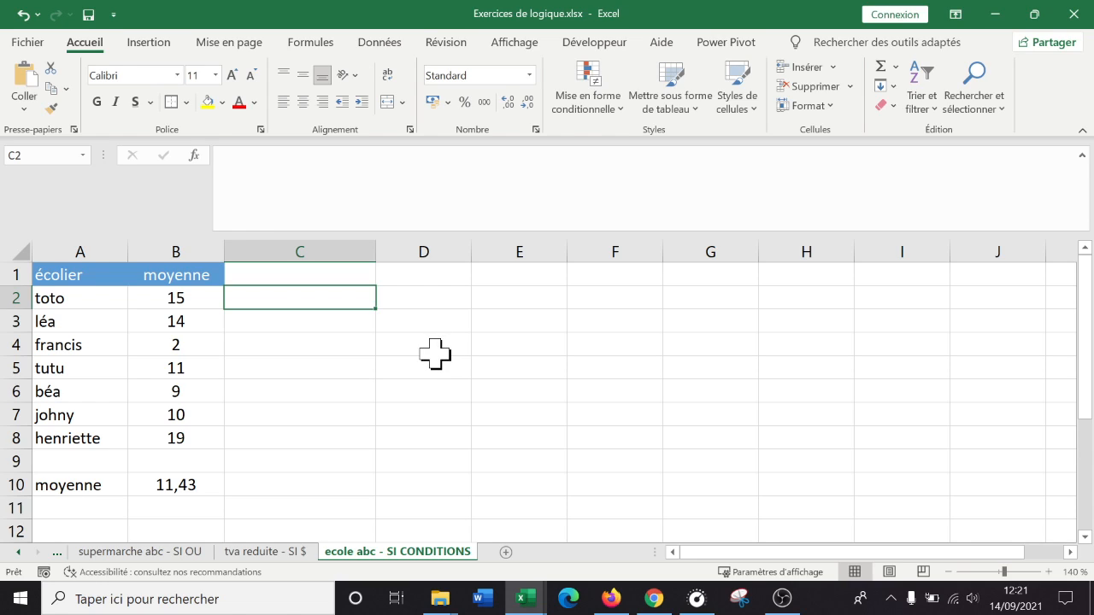
pyautogui.click(331, 272)
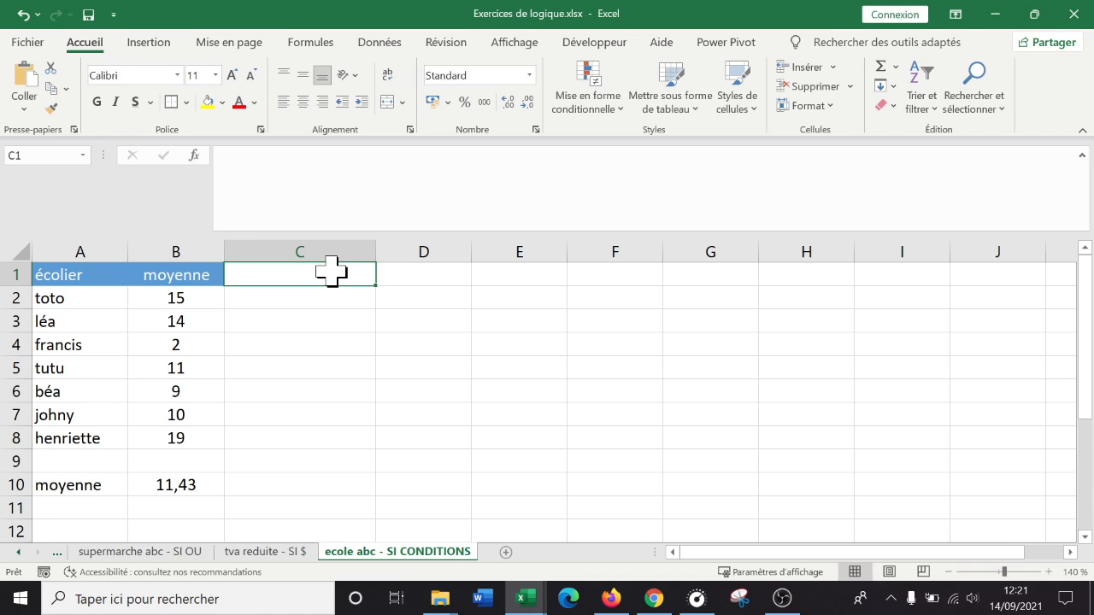
pyautogui.moveTo(376, 251); pyautogui.dragTo(402, 251)
pyautogui.click(349, 353)
pyautogui.click(312, 280)
pyautogui.write('appréciation')
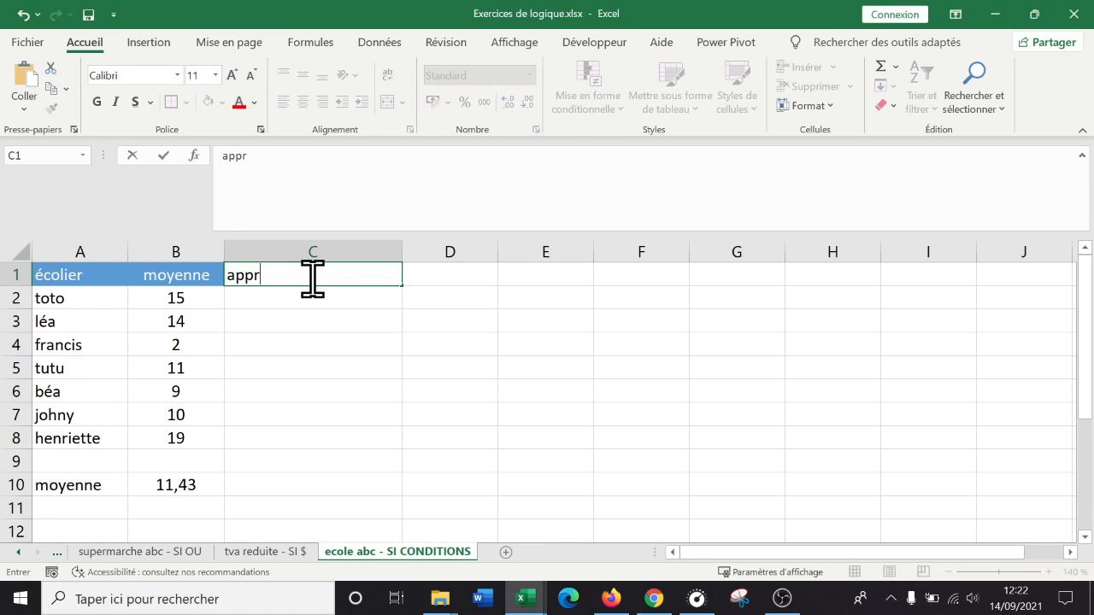
pyautogui.press('Return')
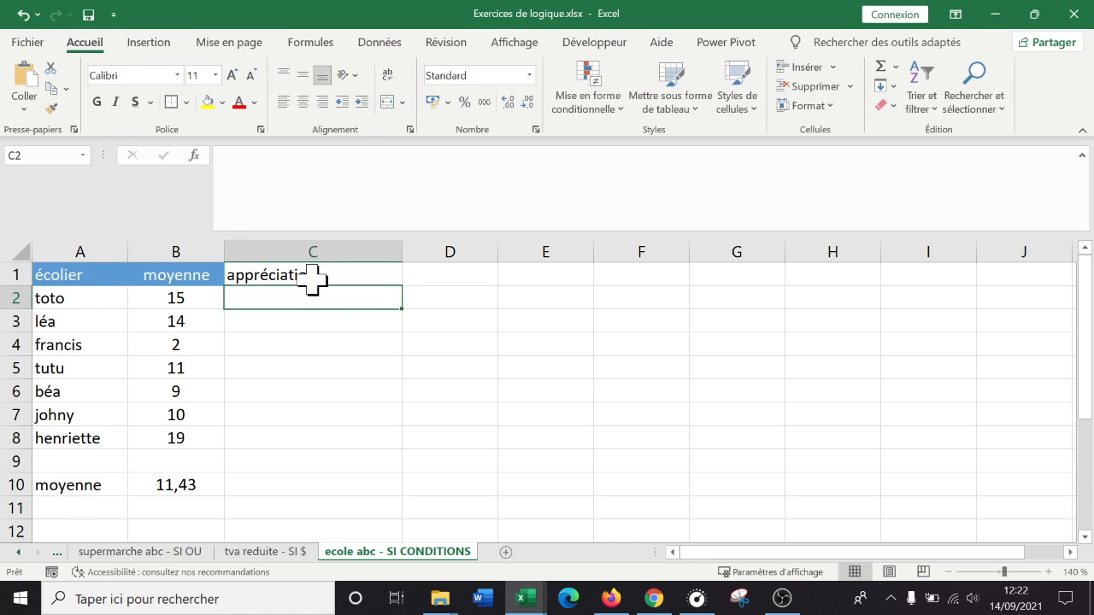
# Copy the formatting of the "moyenne" header in B1 onto the header in C1
pyautogui.click(154, 274)
pyautogui.click(51, 108)
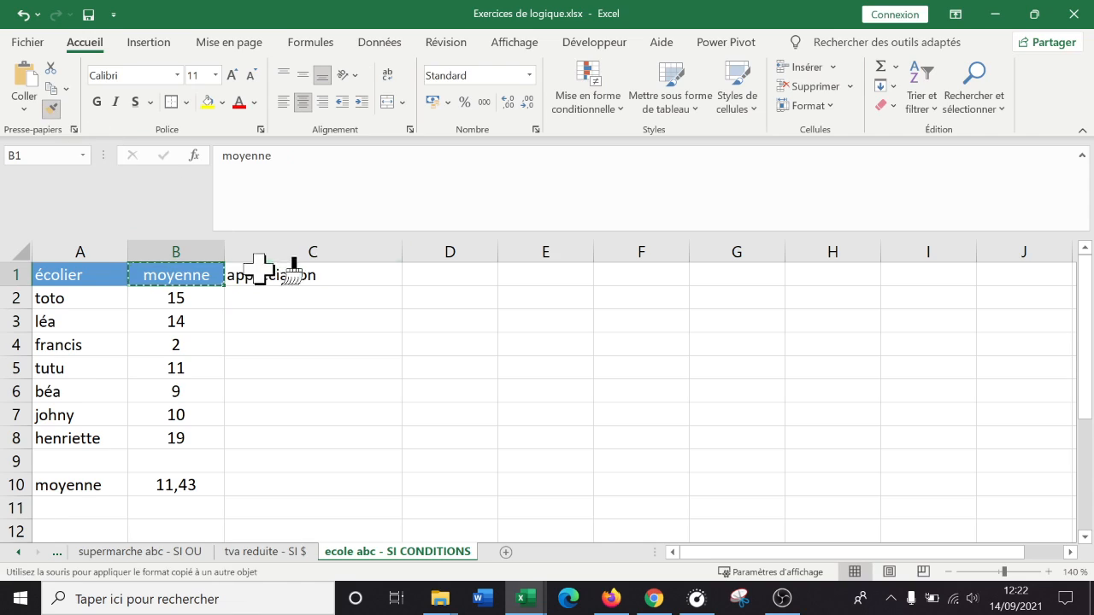
pyautogui.click(256, 272)
pyautogui.click(376, 363)
# Start a SI.CONDITIONS formula in cell C2 with B2<5 as the first logical test
pyautogui.click(349, 300)
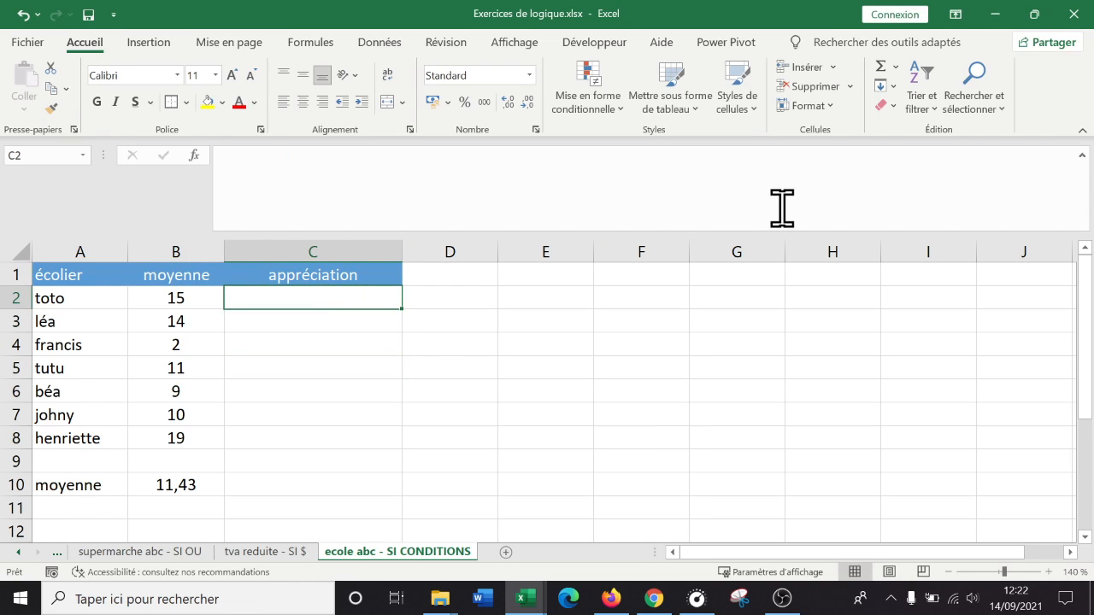
pyautogui.write('=')
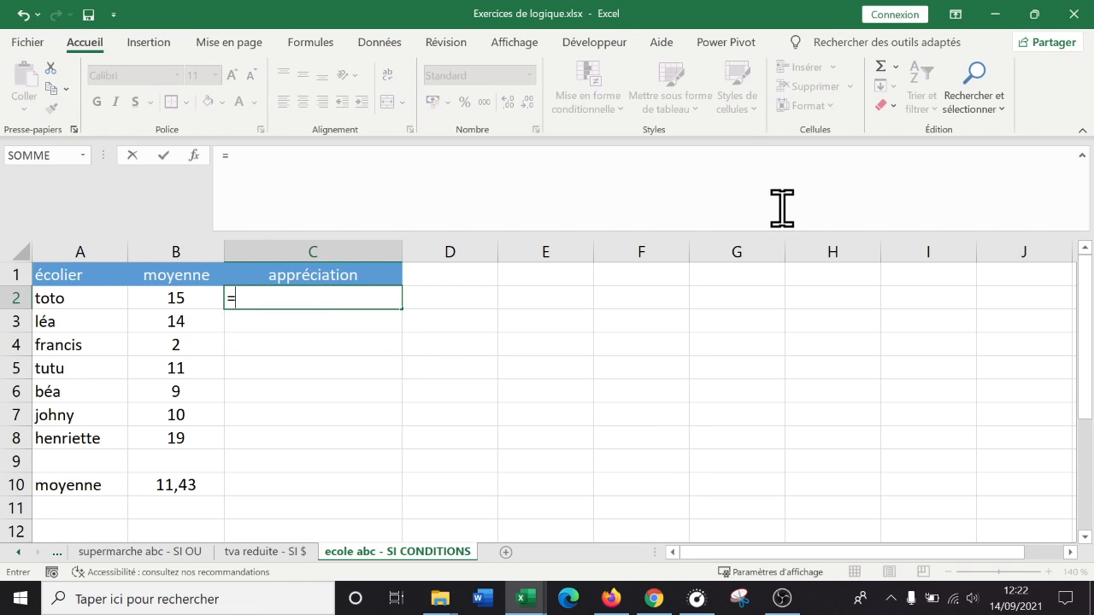
pyautogui.write('si')
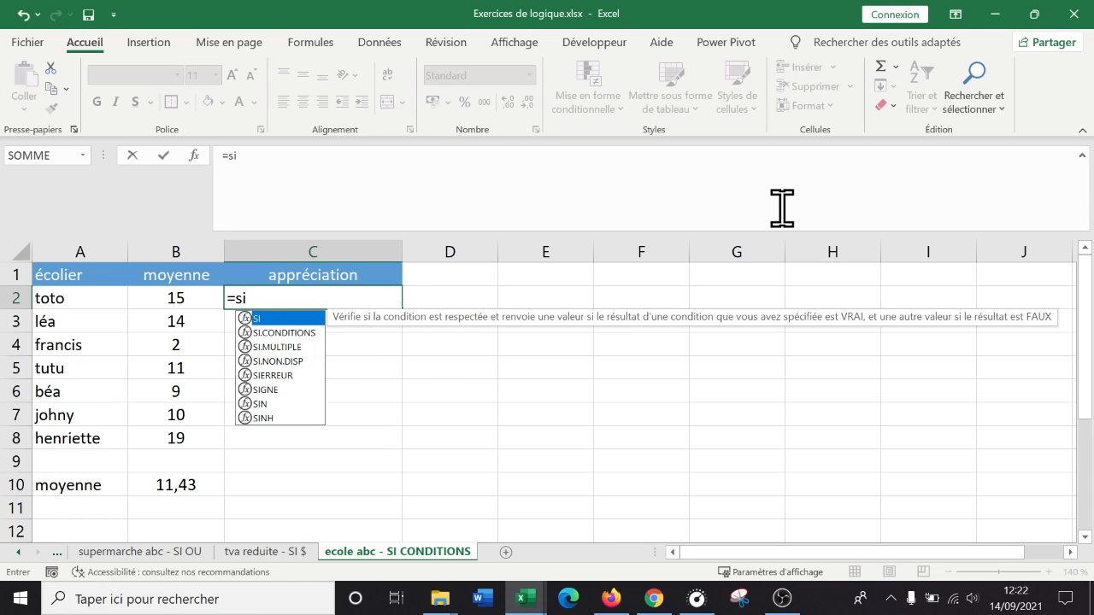
pyautogui.click(297, 333)
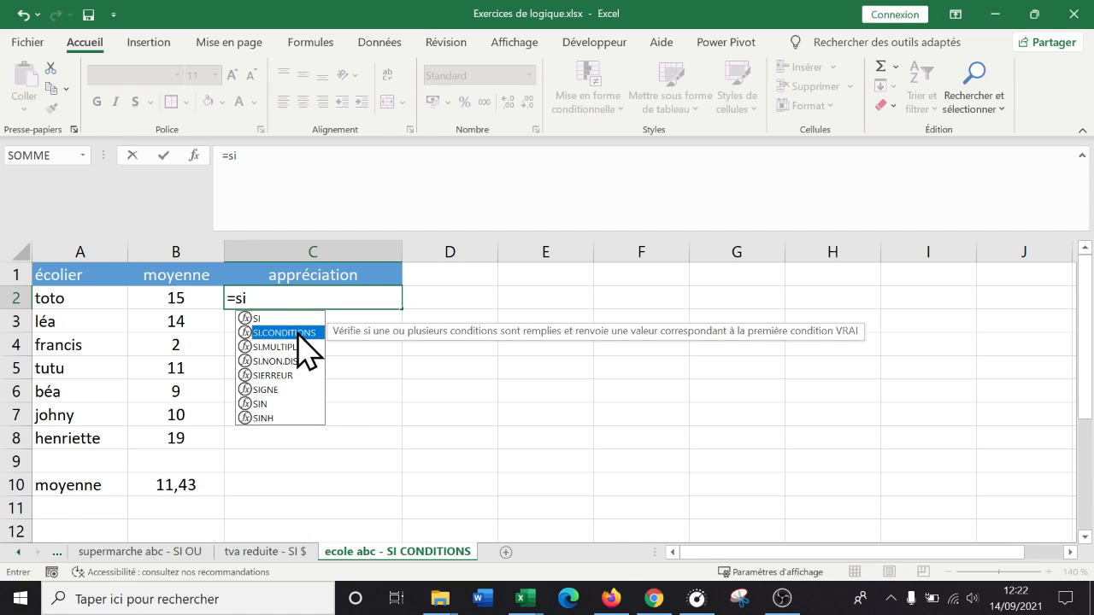
pyautogui.doubleClick(298, 333)
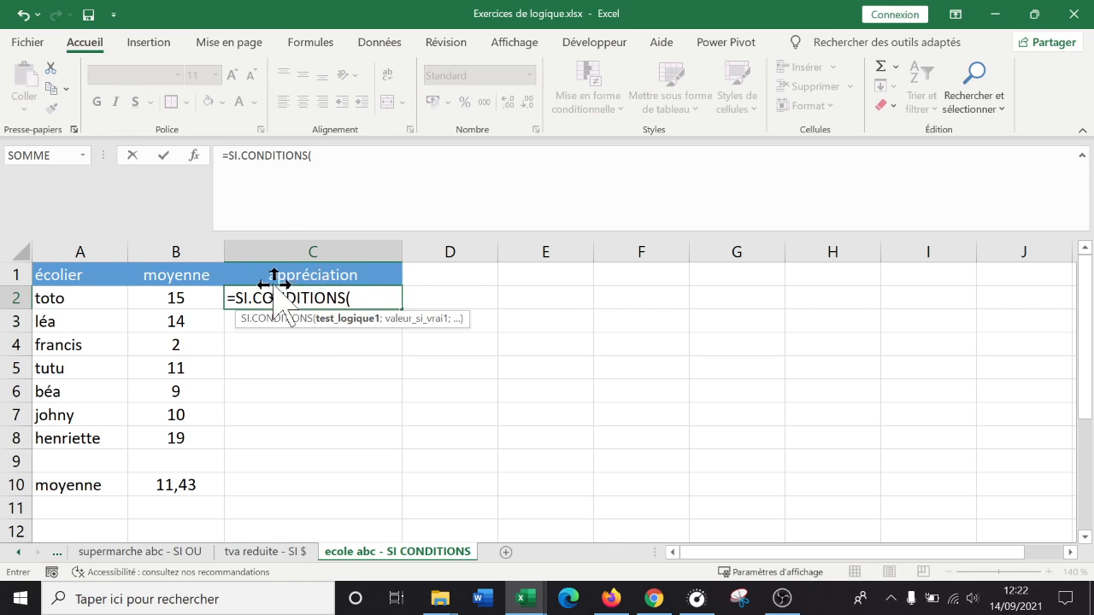
pyautogui.click(190, 295)
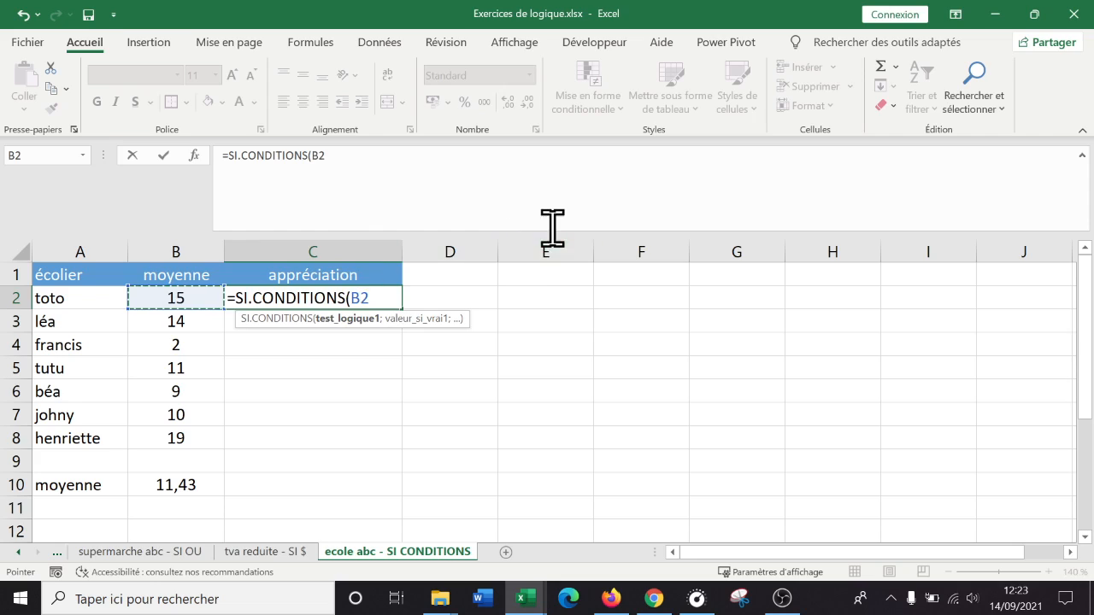
pyautogui.write('<5')
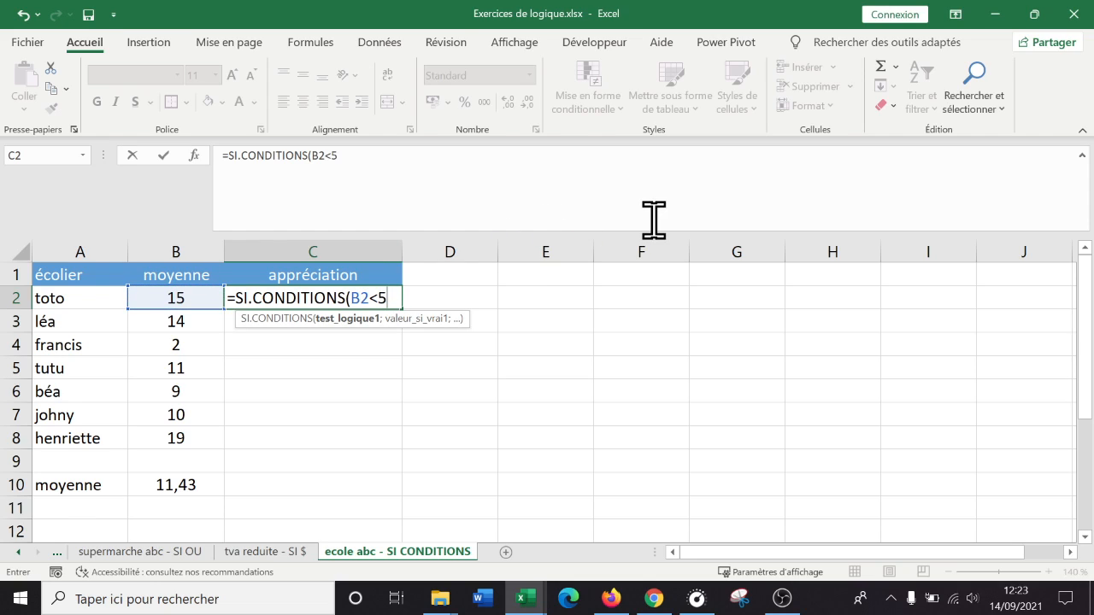
# Add "très insuffisant" as the value returned by the formula's first test, followed by a semicolon
pyautogui.write(';')
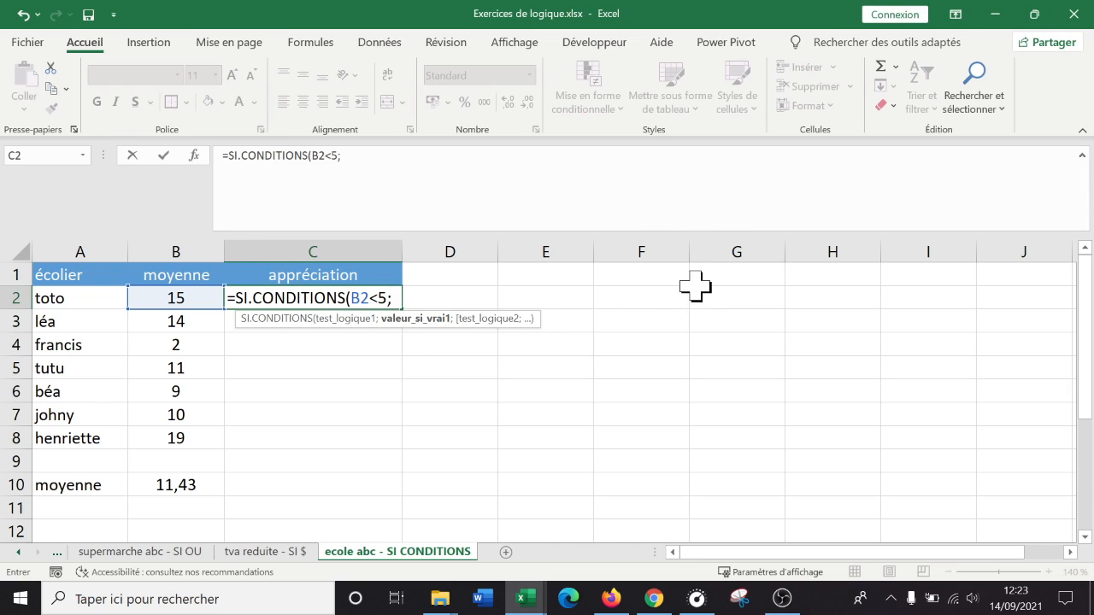
pyautogui.write('"tr')
pyautogui.press('BackSpace')
pyautogui.press('BackSpace')
pyautogui.write('très insuffisant"')
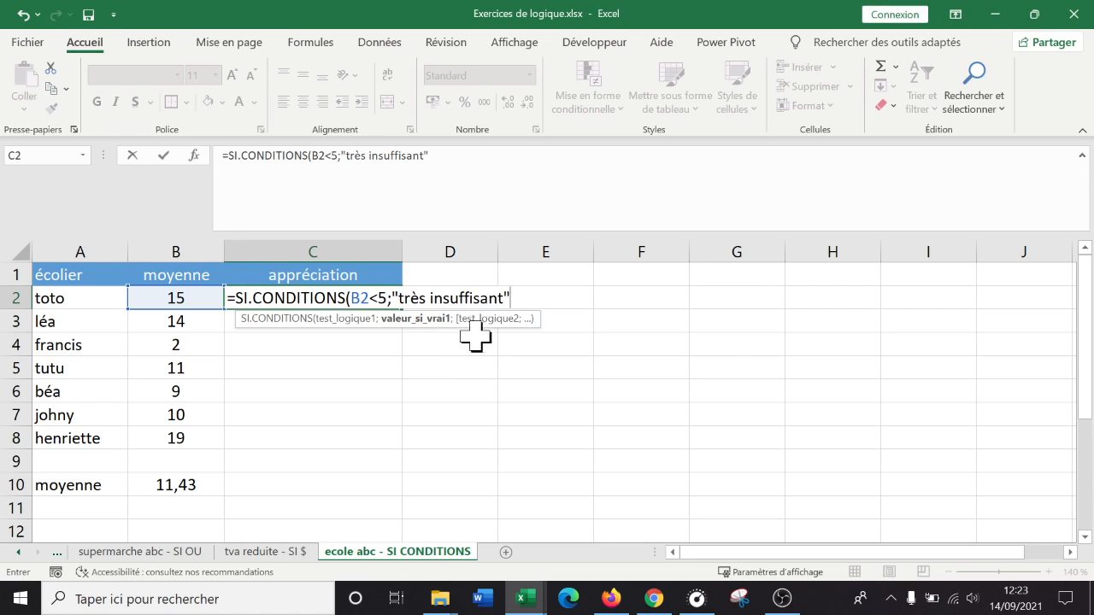
pyautogui.write(';')
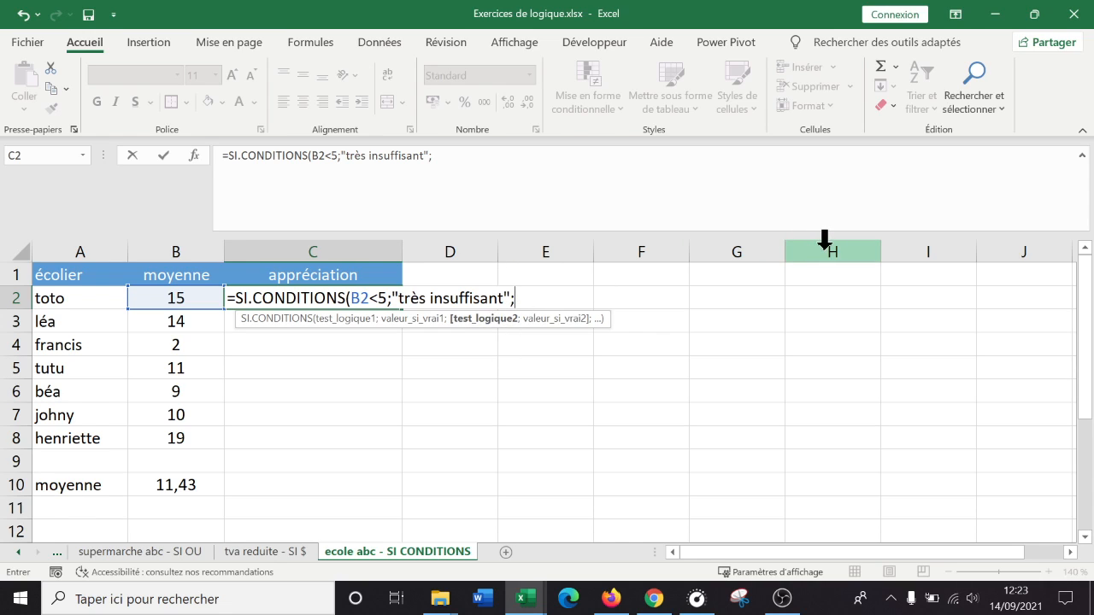
# Add the second test B2<10 with the value "insuffisant" to the C2 formula, followed by a semicolon
pyautogui.click(188, 291)
pyautogui.write('<10')
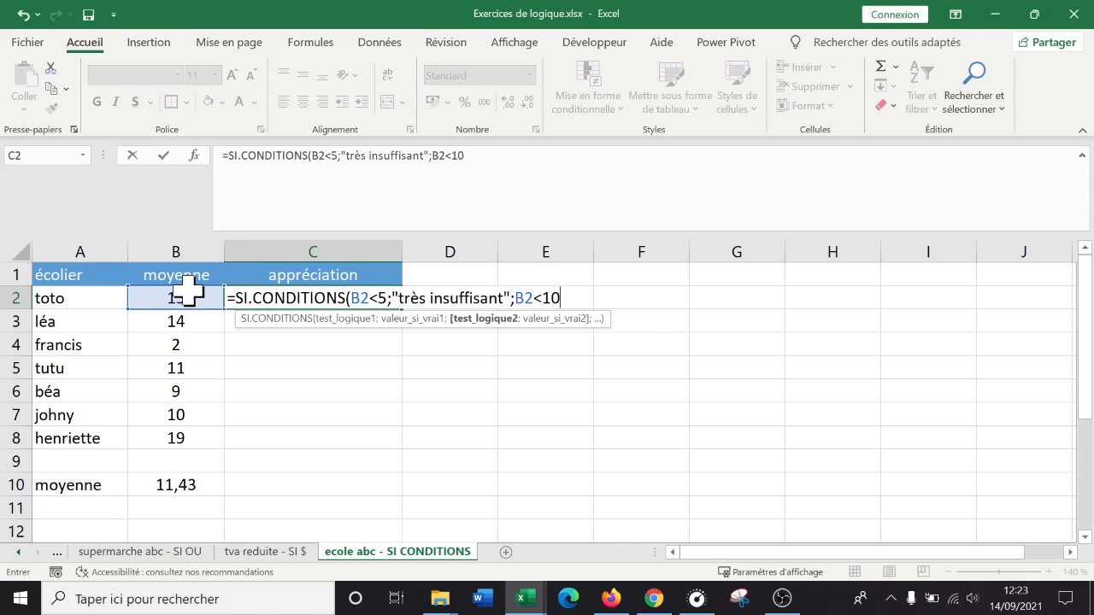
pyautogui.write(';"insu')
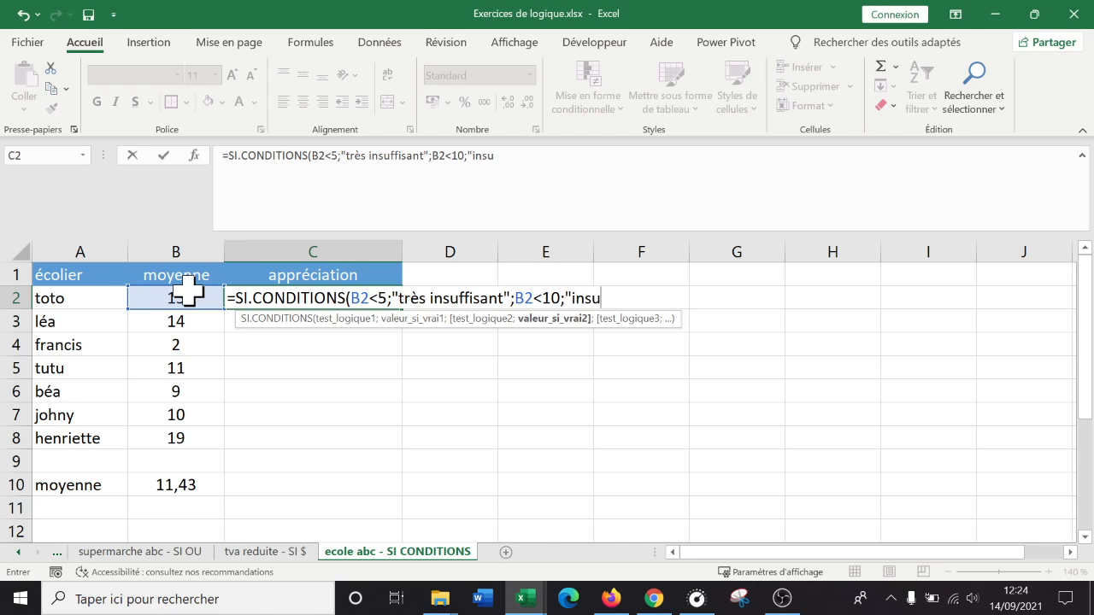
pyautogui.write('ffisant"')
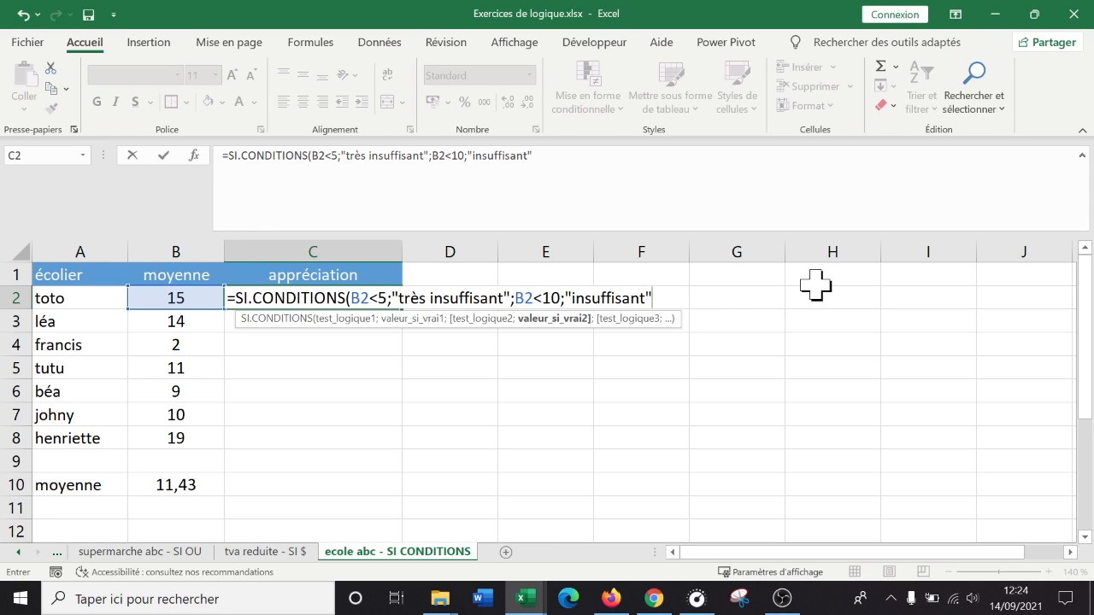
pyautogui.write(';')
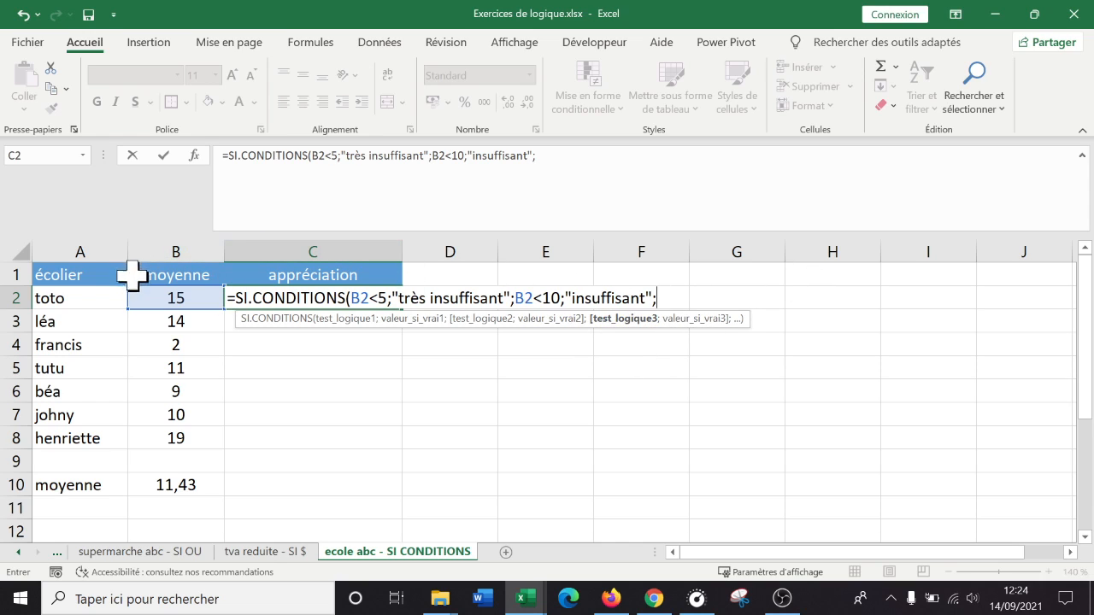
# Add the third test B2<15 with the value "assez bien" to the C2 formula, followed by a semicolon
pyautogui.click(182, 292)
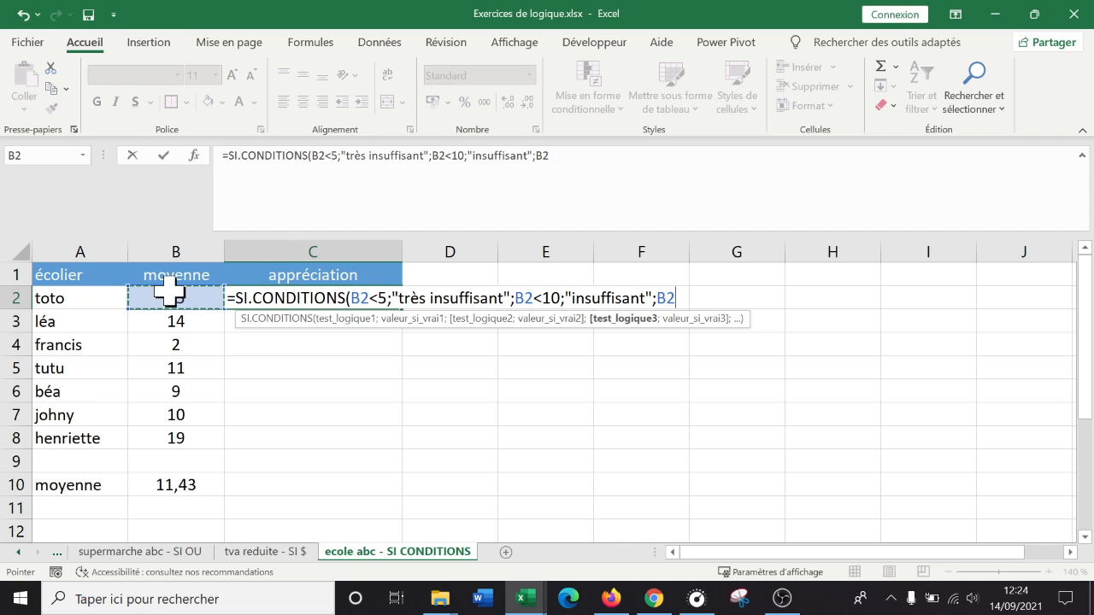
pyautogui.write('<15;')
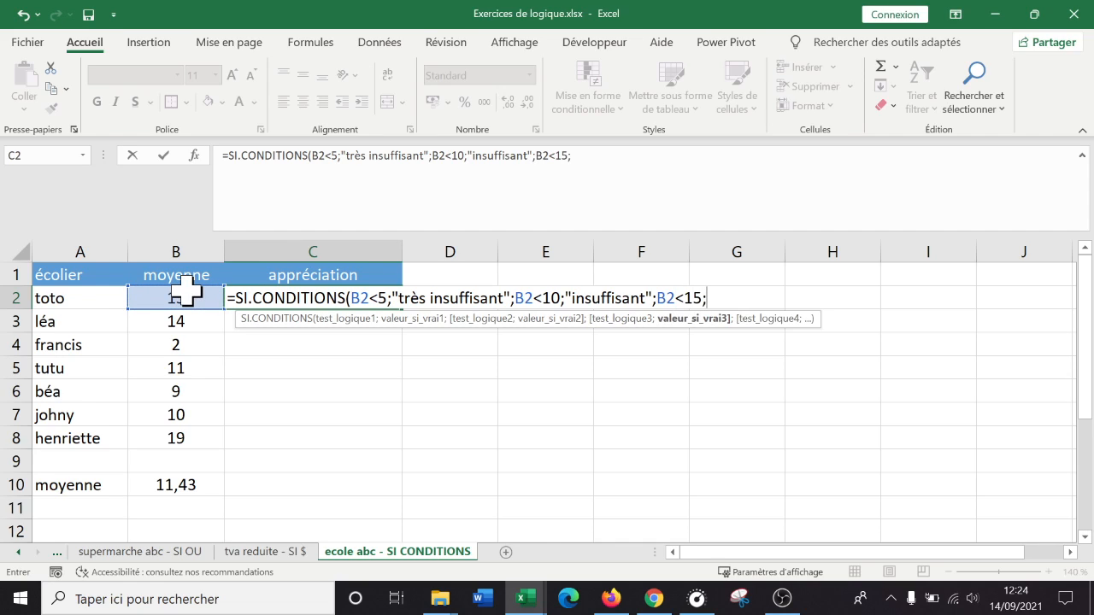
pyautogui.write('"assez b')
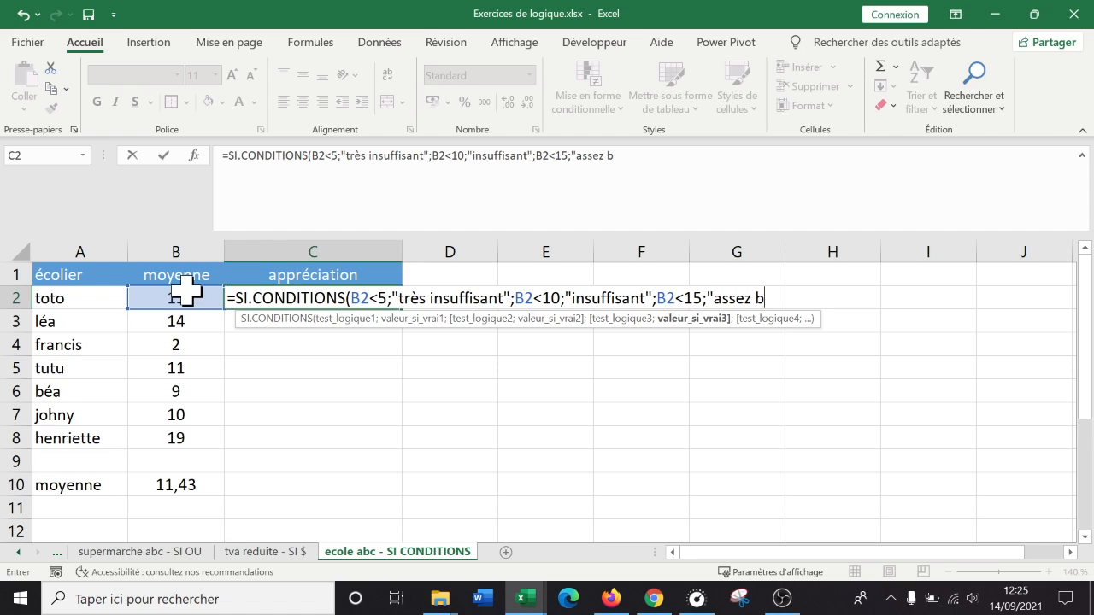
pyautogui.write('ien";')
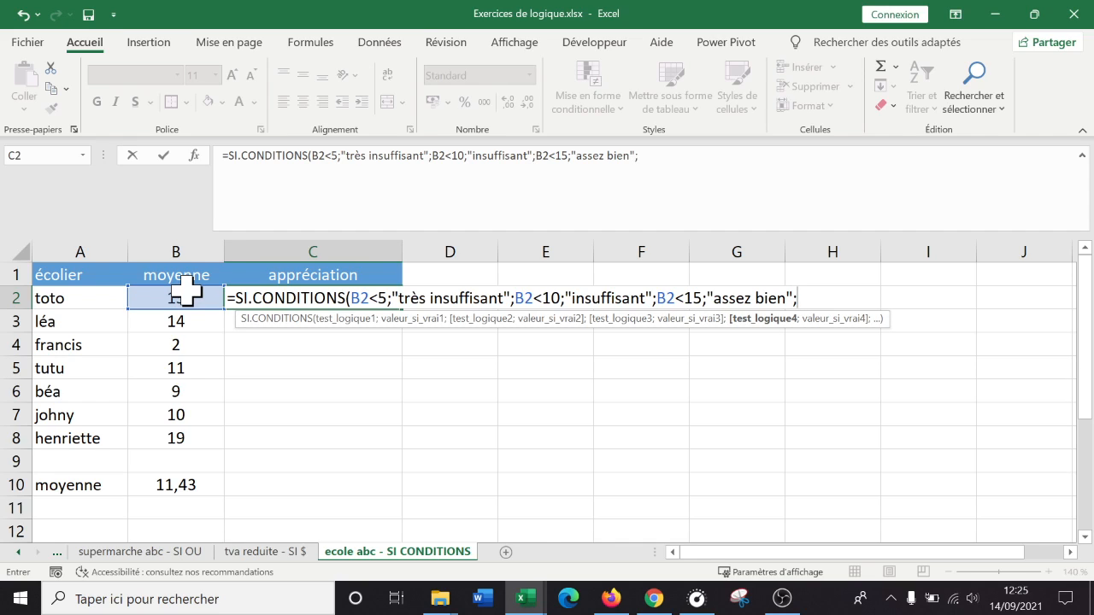
# Add the fourth test B2<18 with the value "bien" to the C2 formula, followed by a semicolon
pyautogui.click(158, 292)
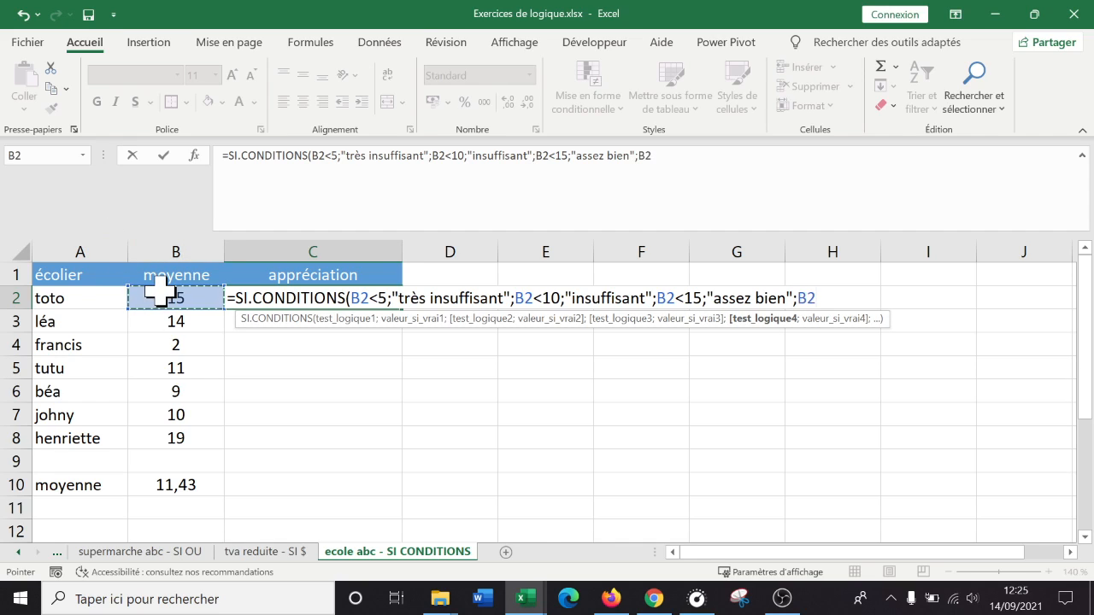
pyautogui.write('<"')
pyautogui.press('BackSpace')
pyautogui.write('1')
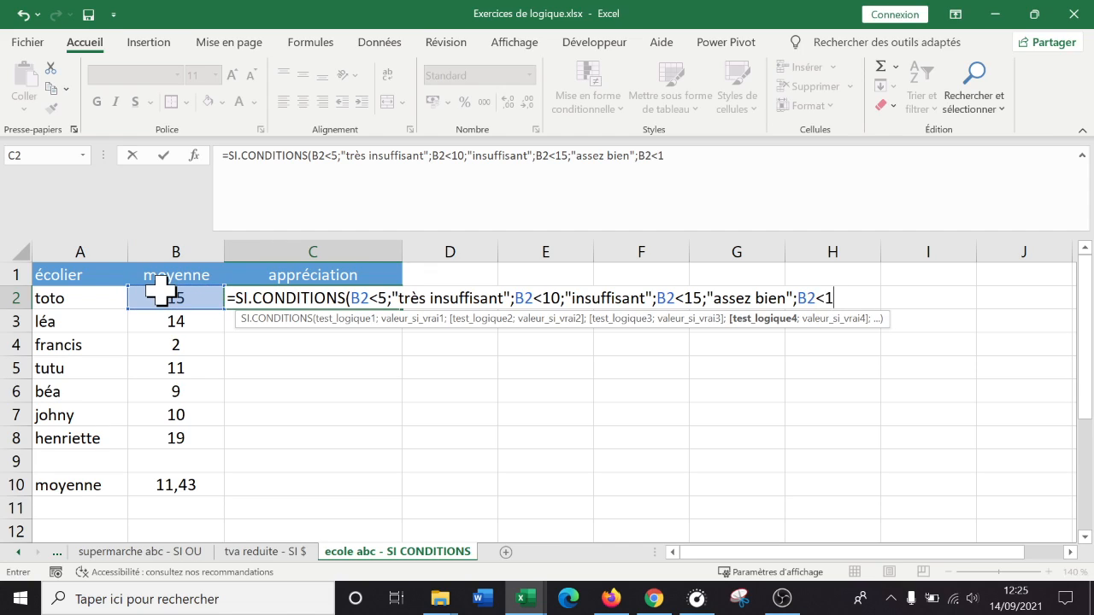
pyautogui.write('8;"')
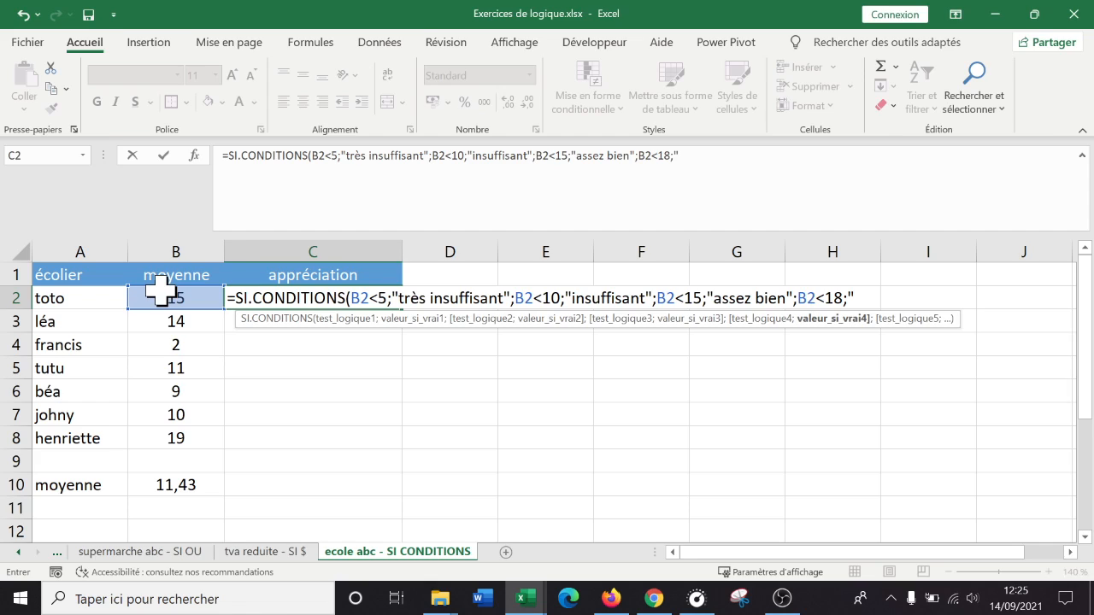
pyautogui.write('bien";')
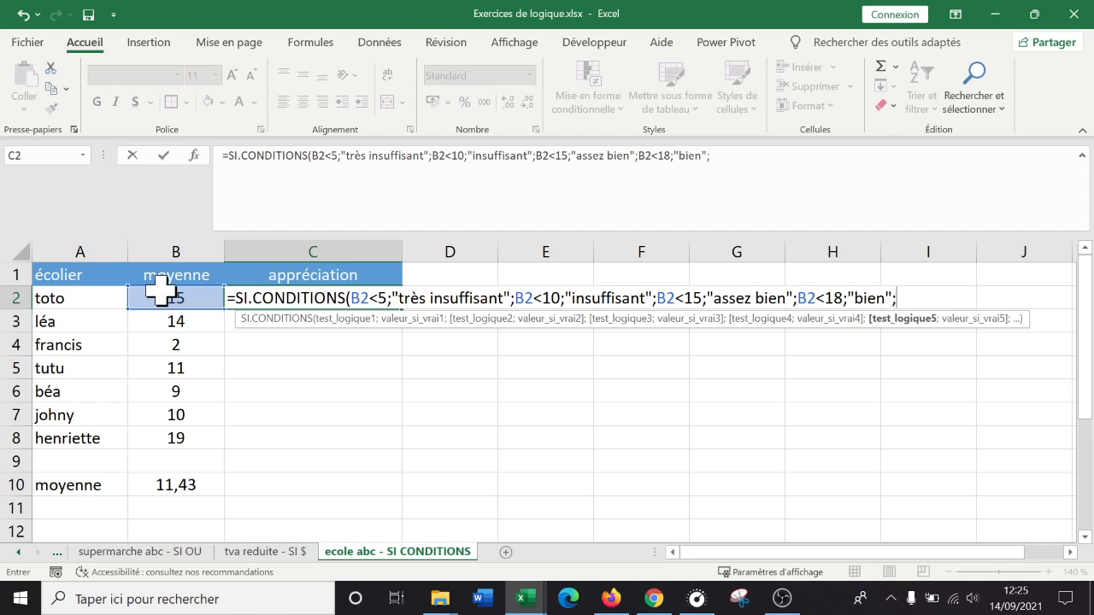
# Add the fifth test B2<=20 with the value "parfait" to the C2 formula and close its parenthesis
pyautogui.click(160, 292)
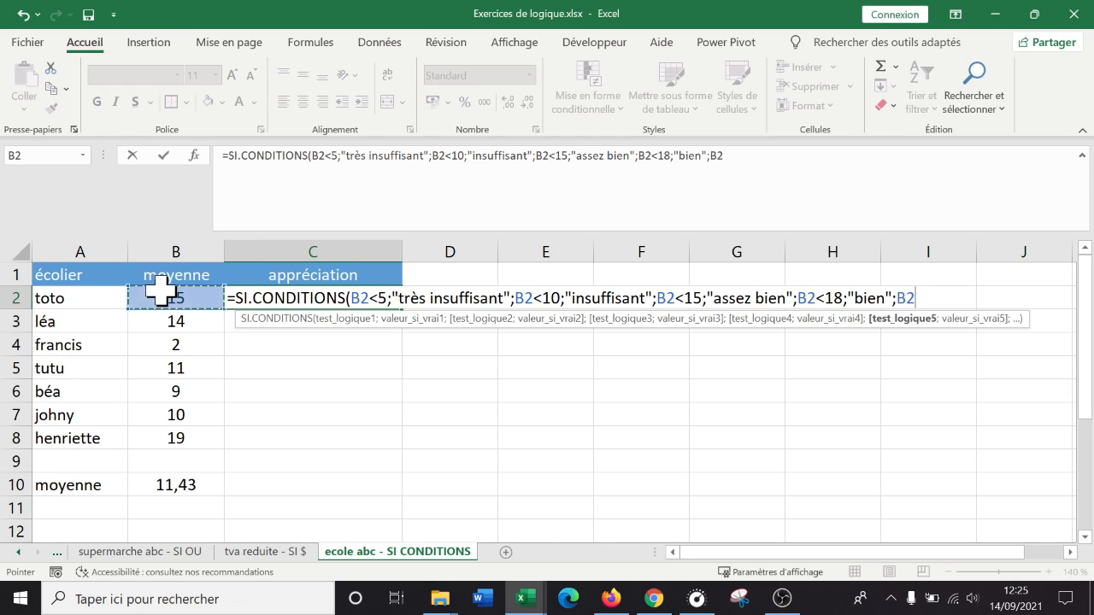
pyautogui.write('<=')
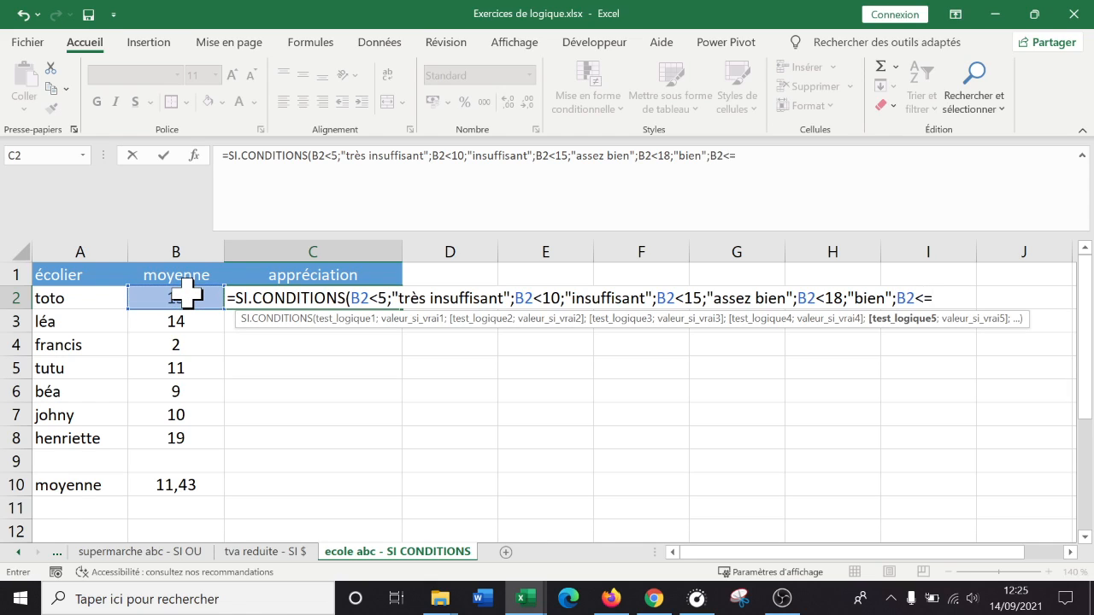
pyautogui.write('20')
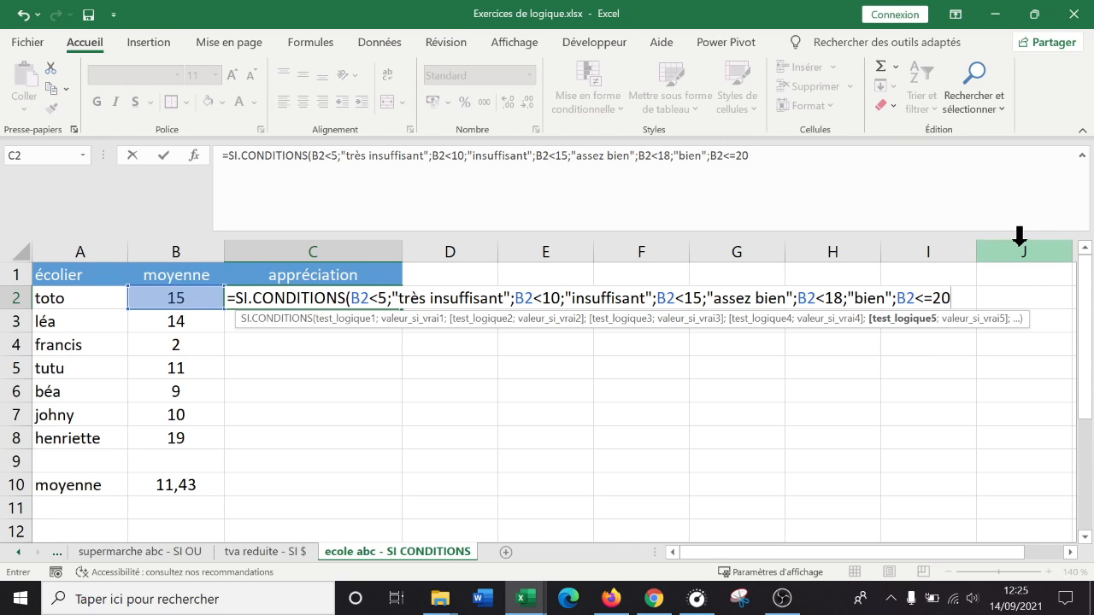
pyautogui.write(';"parfait')
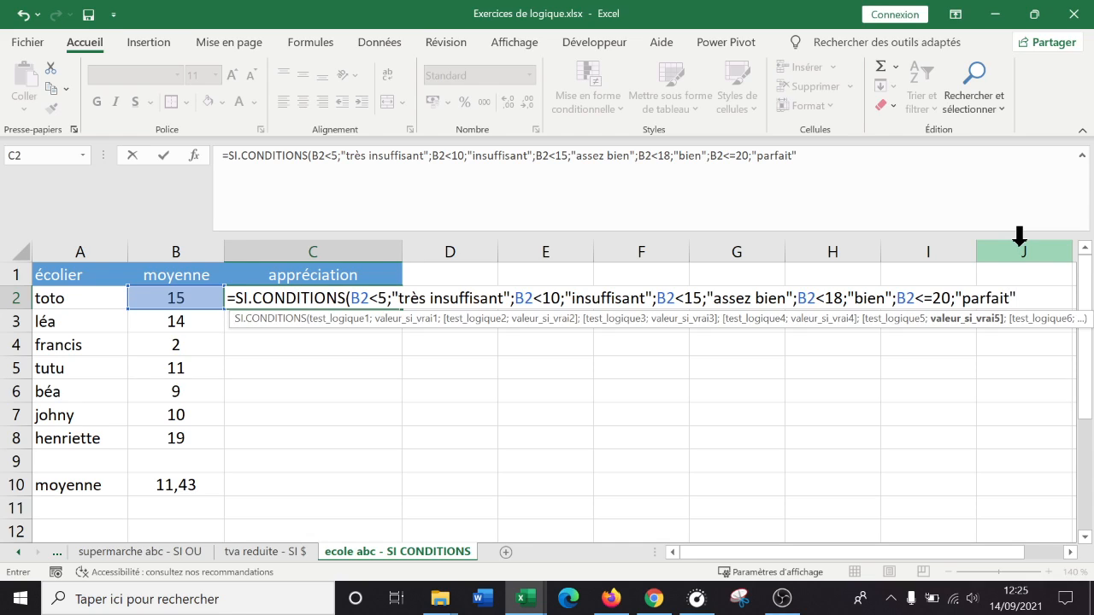
pyautogui.write(')')
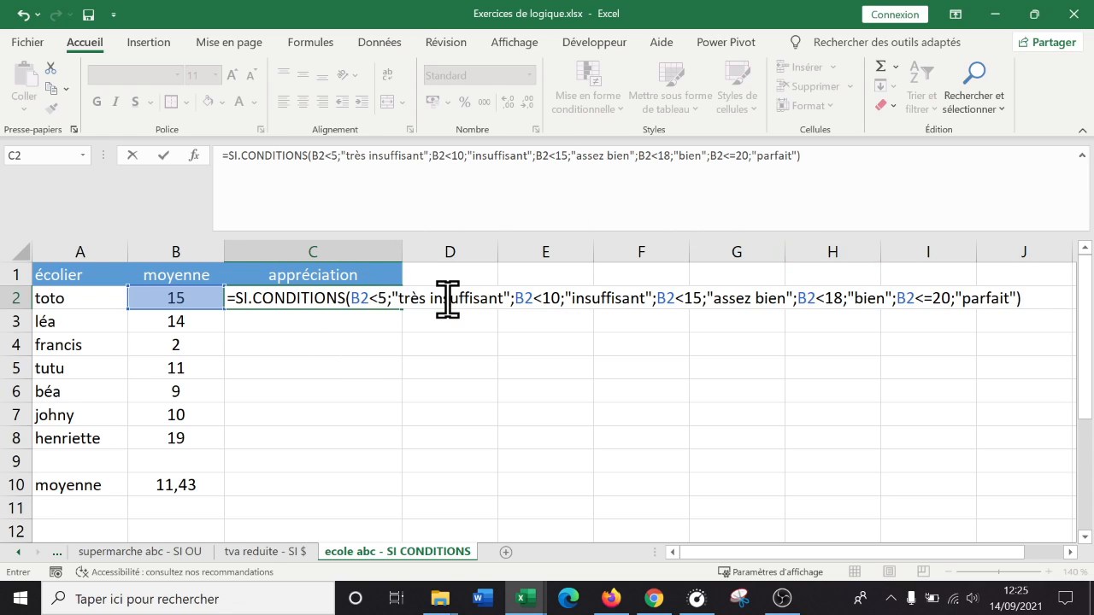
pyautogui.click(566, 297)
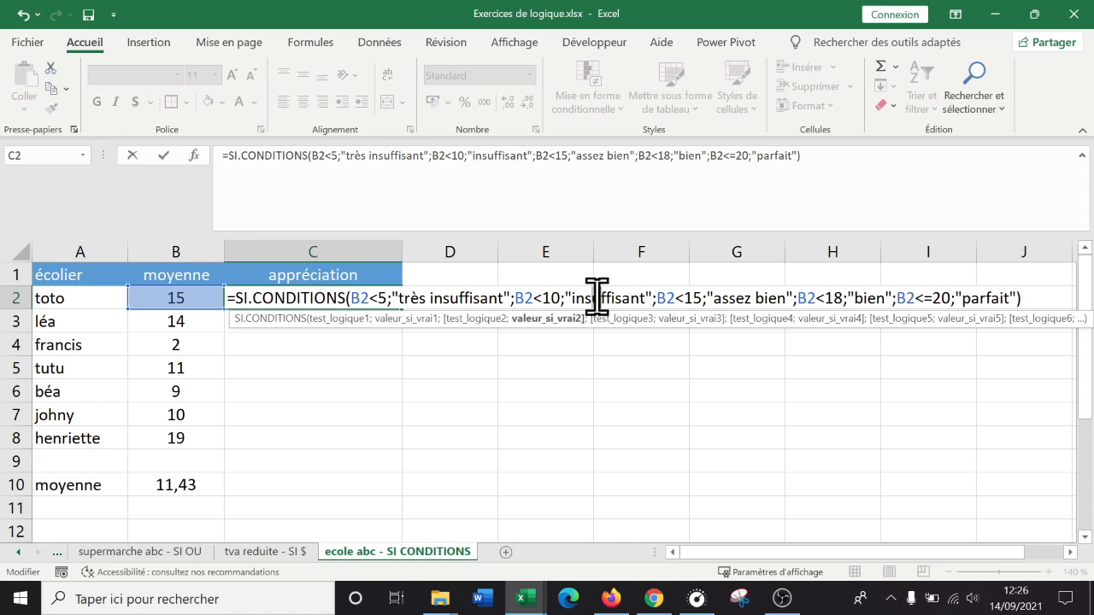
pyautogui.click(750, 296)
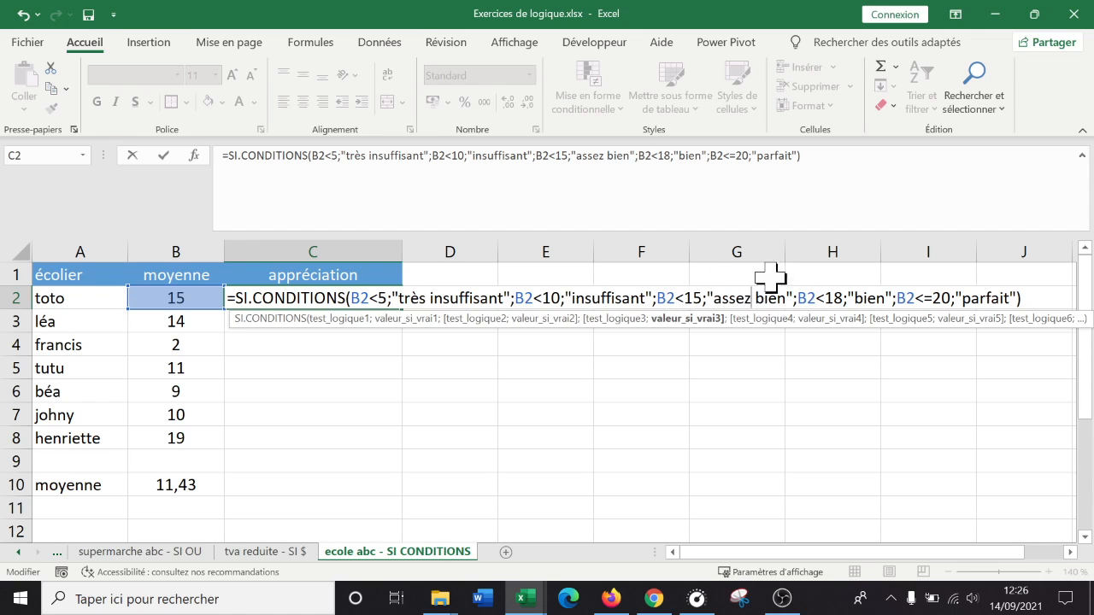
pyautogui.click(815, 298)
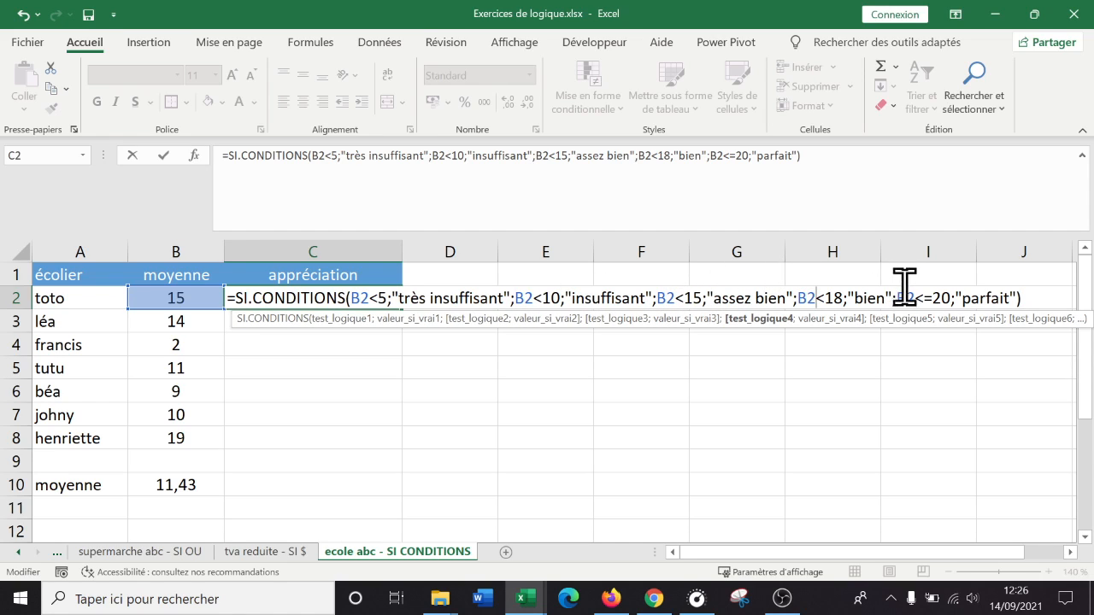
# Validate the SI.CONDITIONS formula in C2 and copy it down the appréciation column through C8
pyautogui.click(922, 297)
pyautogui.click(983, 297)
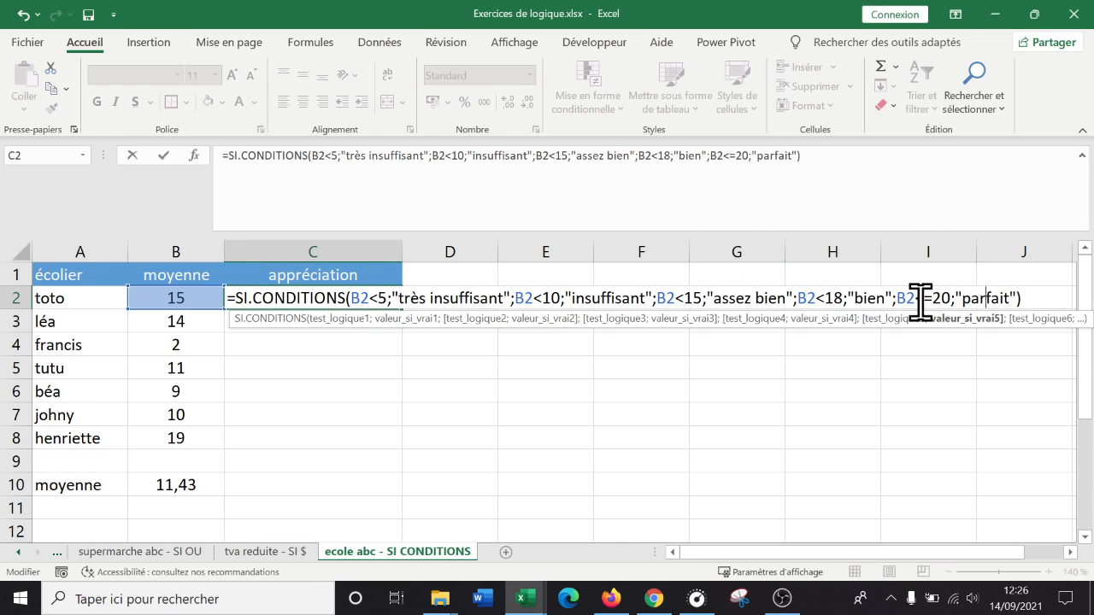
pyautogui.press('Return')
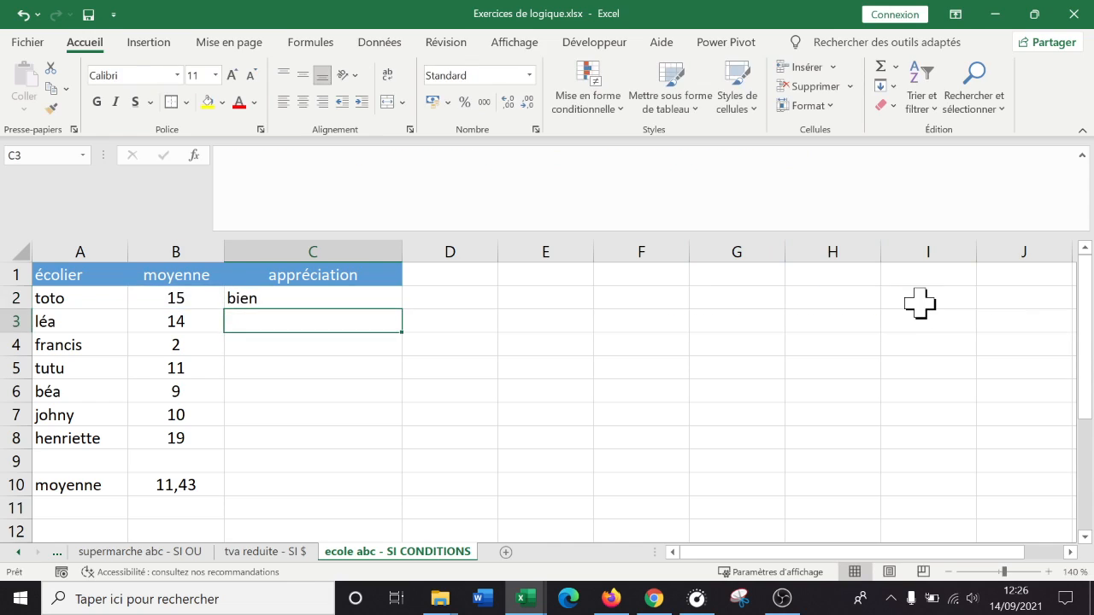
pyautogui.click(316, 297)
pyautogui.doubleClick(402, 309)
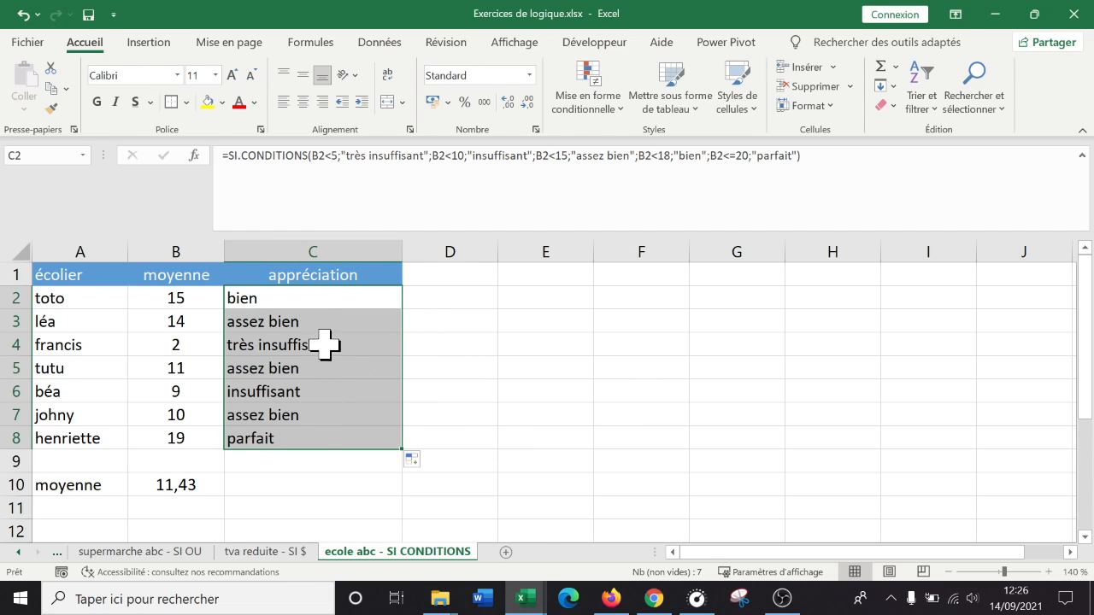
# Review the order of the tests and their matching values in the SI.CONDITIONS formula in C2
pyautogui.doubleClick(360, 297)
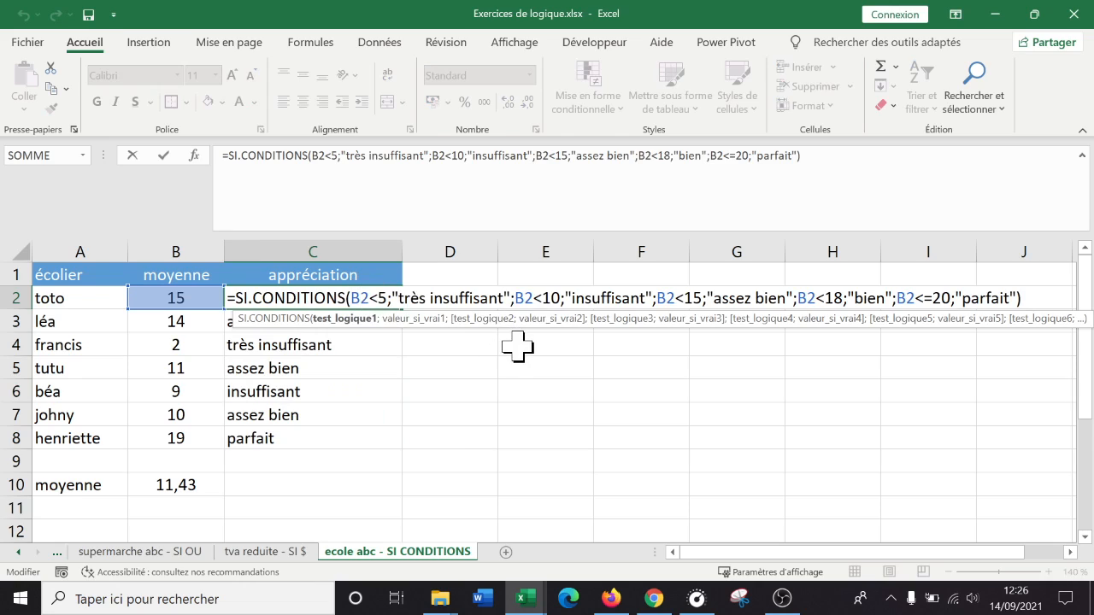
pyautogui.press('Return')
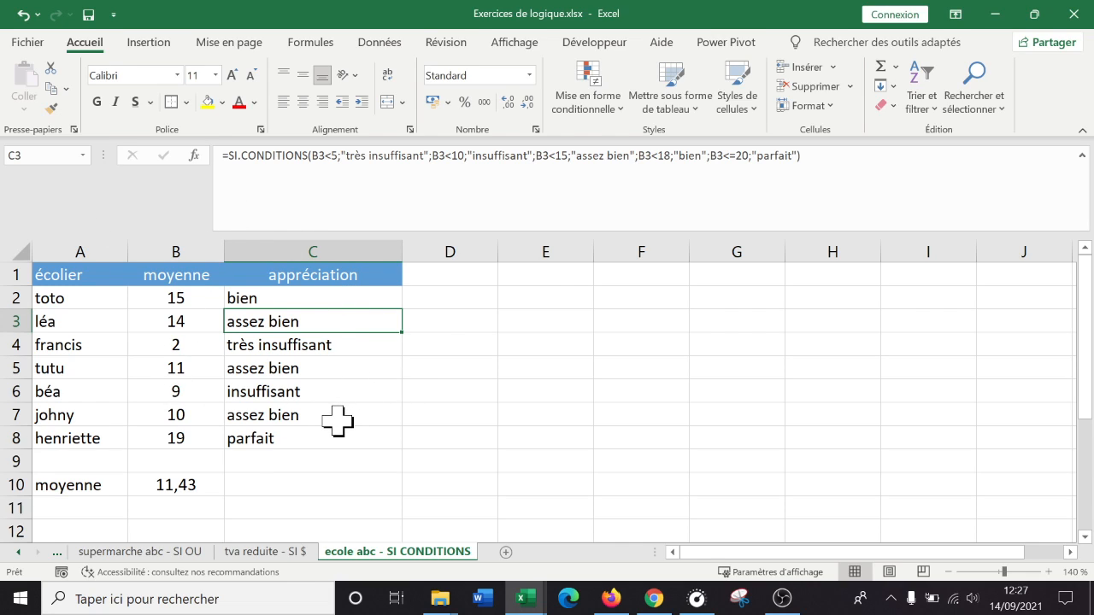
pyautogui.doubleClick(342, 298)
pyautogui.press('Return')
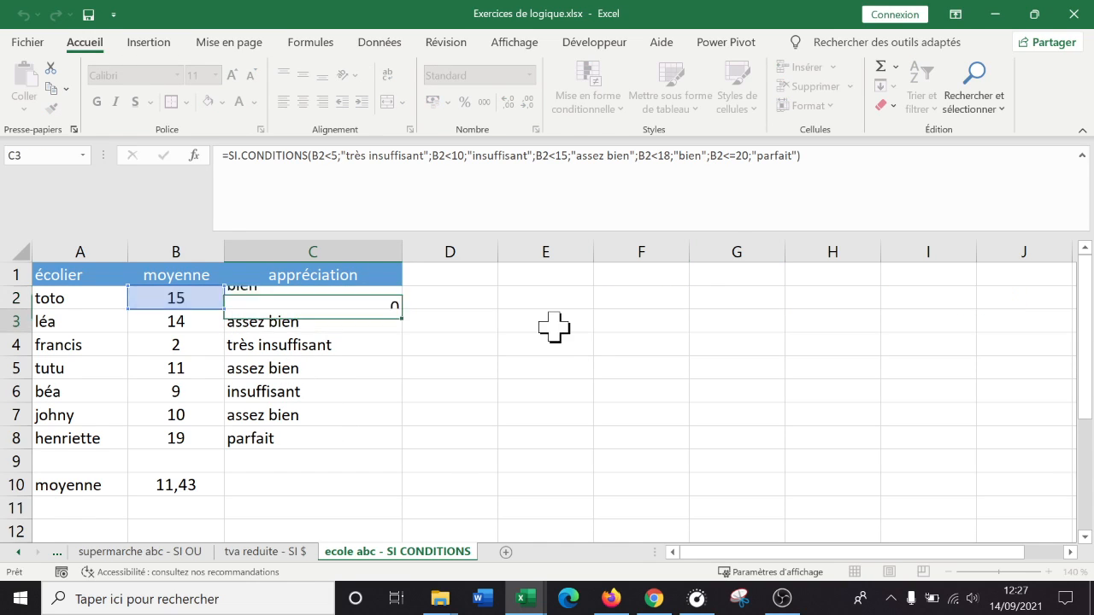